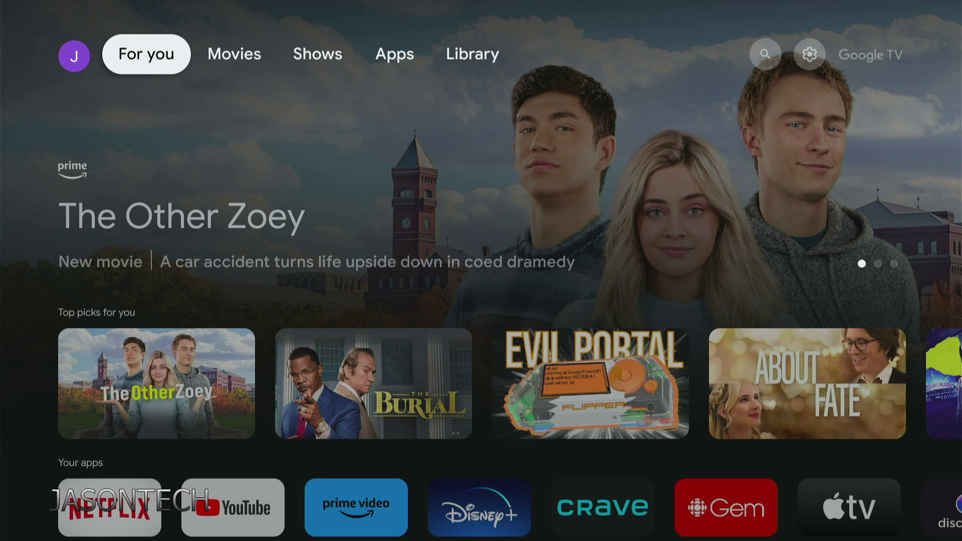
- On the Apps page, open the 'Search for apps and games' bar
key("Right")
key("Right")
key("Right")
key("Down")
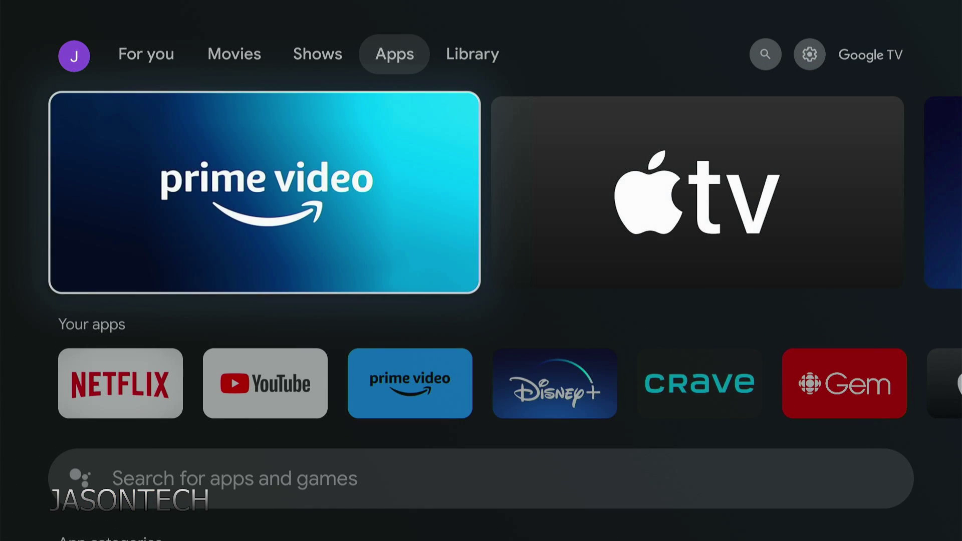
key("Down")
key("Down")
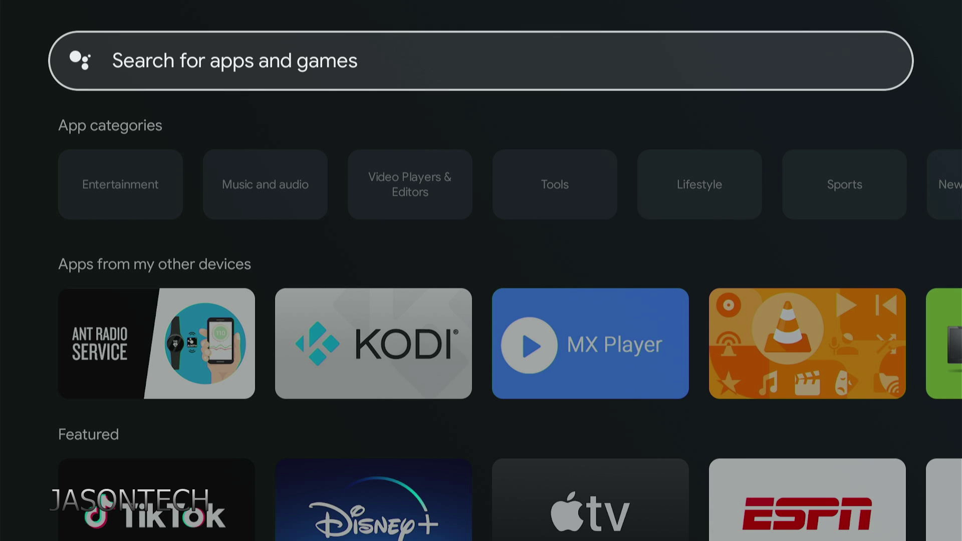
key("Return")
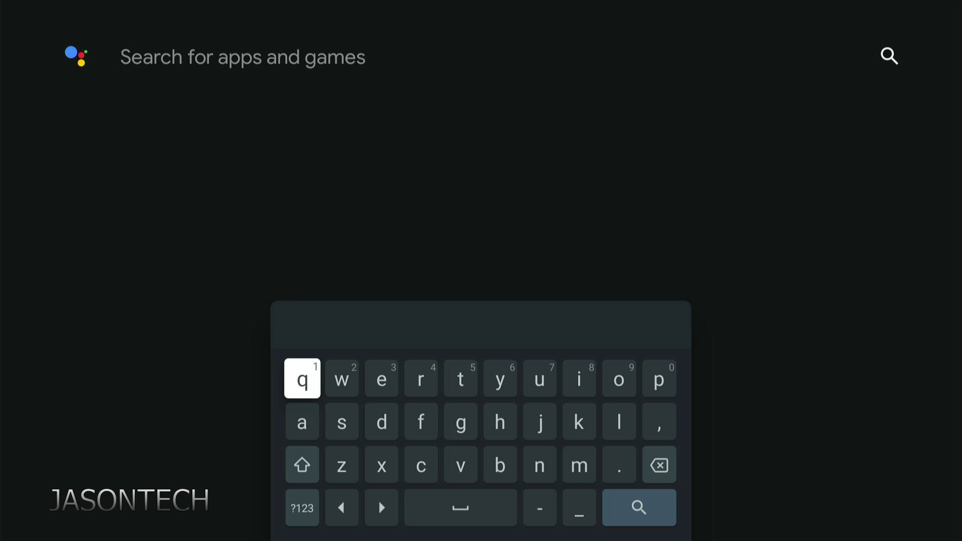
- Search for 'downloader' and bring up the Downloader by AFTVnews app page
key("Right")
key("Right")
key("Down")
key("Return")
key("Left")
key("Left")
key("Left")
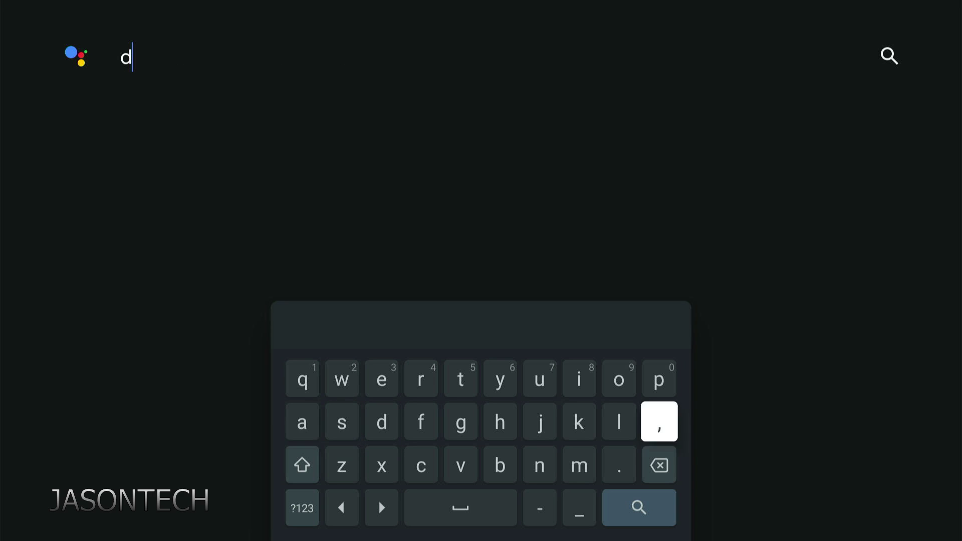
key("Left")
key("Up")
key("Return")
key("Left")
key("Left")
key("Left")
key("Left")
key("Left")
key("Left")
key("Left")
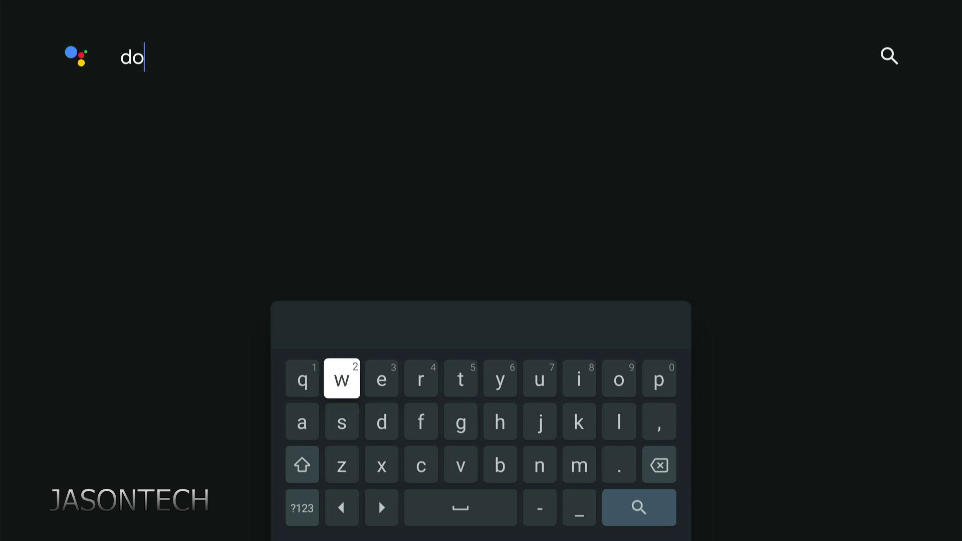
key("Return")
key("Down")
key("Down")
key("Right")
key("Right")
key("Right")
key("Right")
key("Right")
key("Return")
key("Up")
key("Right")
key("Right")
key("Return")
key("Up")
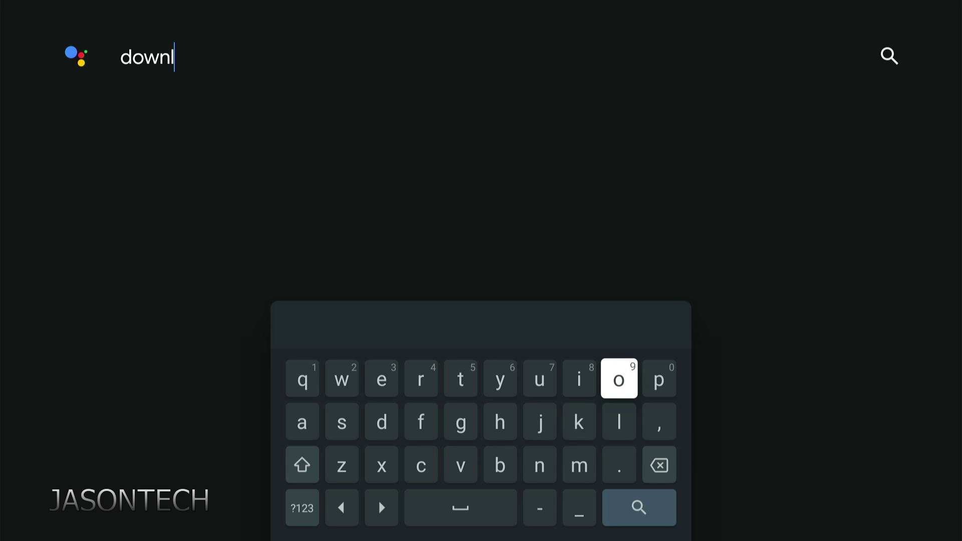
key("Return")
key("Left")
key("Left")
key("Left")
key("Left")
key("Left")
key("Left")
key("Left")
key("Left")
key("Down")
key("Return")
key("Right")
key("Right")
key("Return")
key("Up")
key("Return")
key("Right")
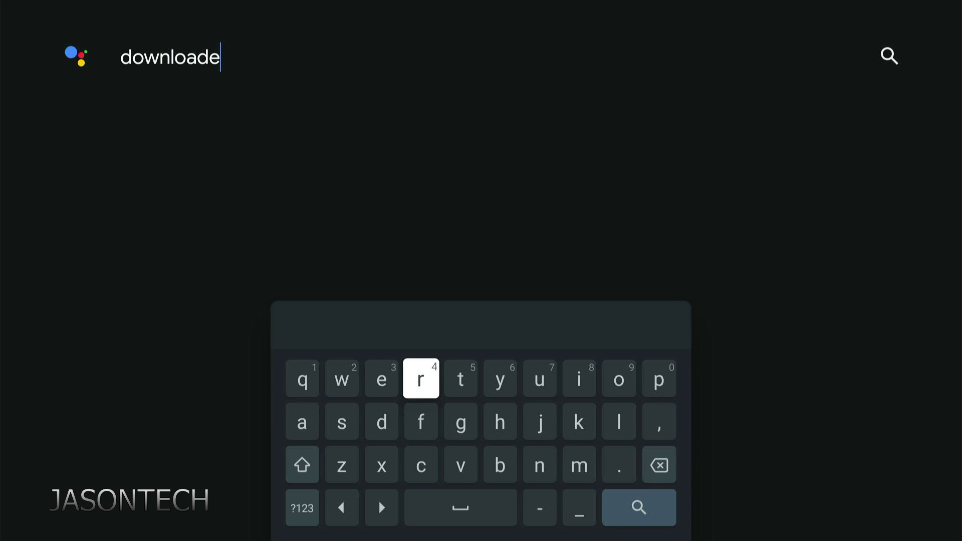
key("Return")
key("Down")
key("Down")
key("Right")
key("Right")
key("Right")
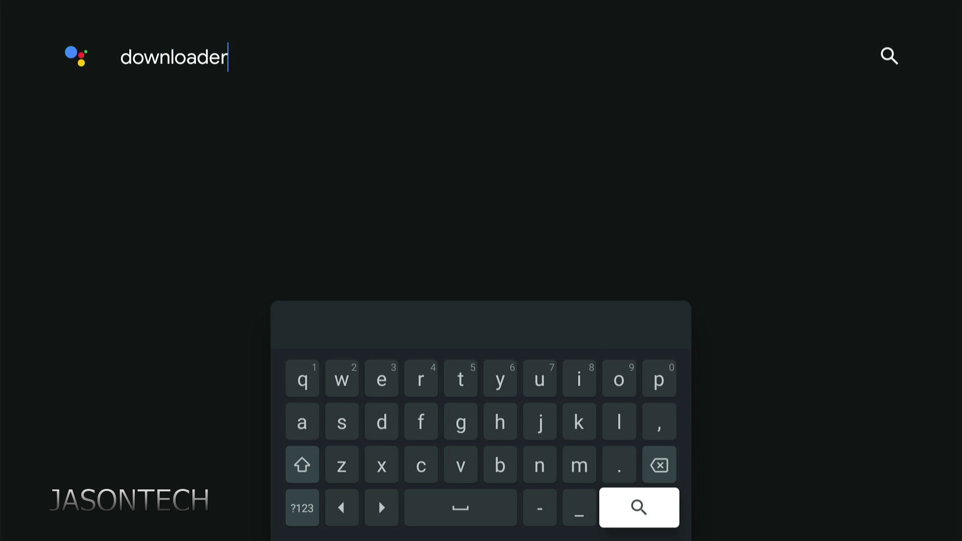
key("Return")
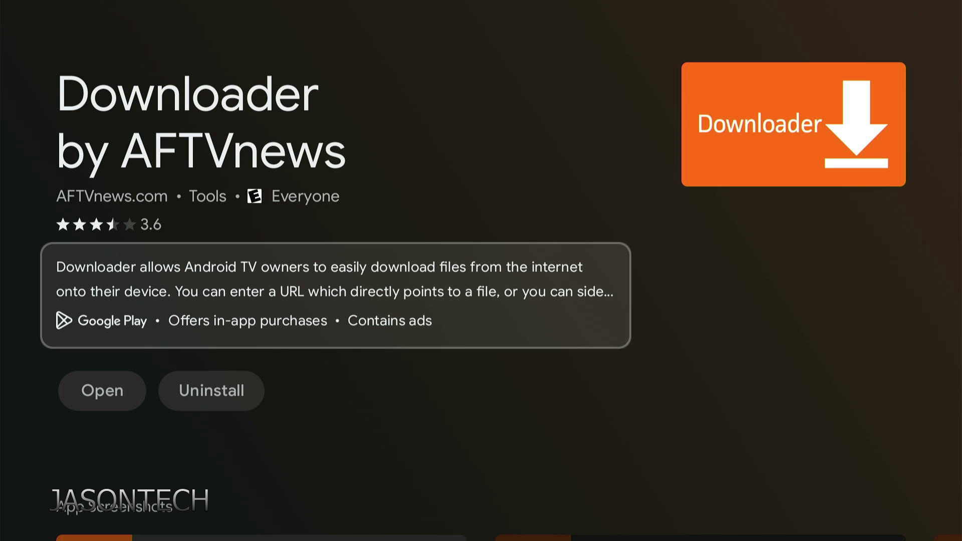
- Launch Downloader, allow photo and media access, and dismiss the Quick Start Guide
key("Down")
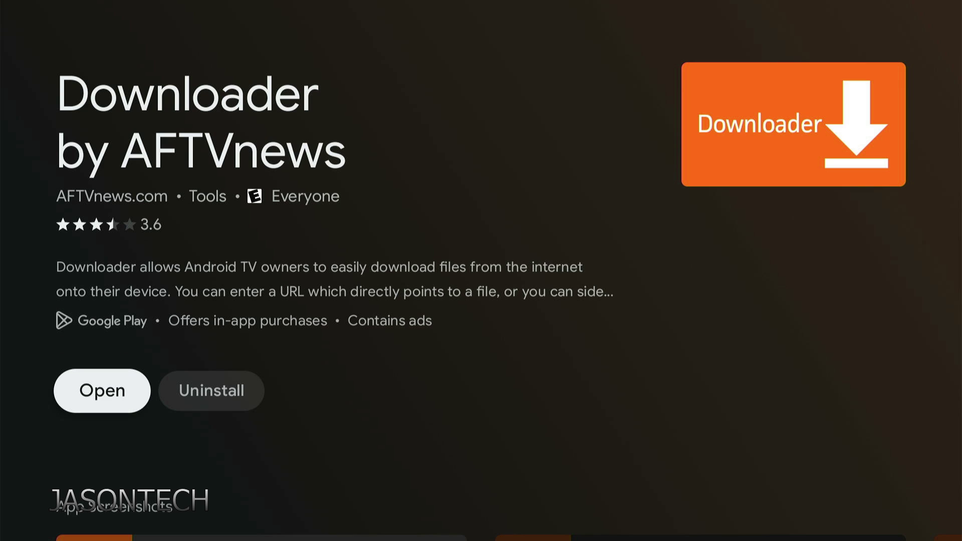
key("Return")
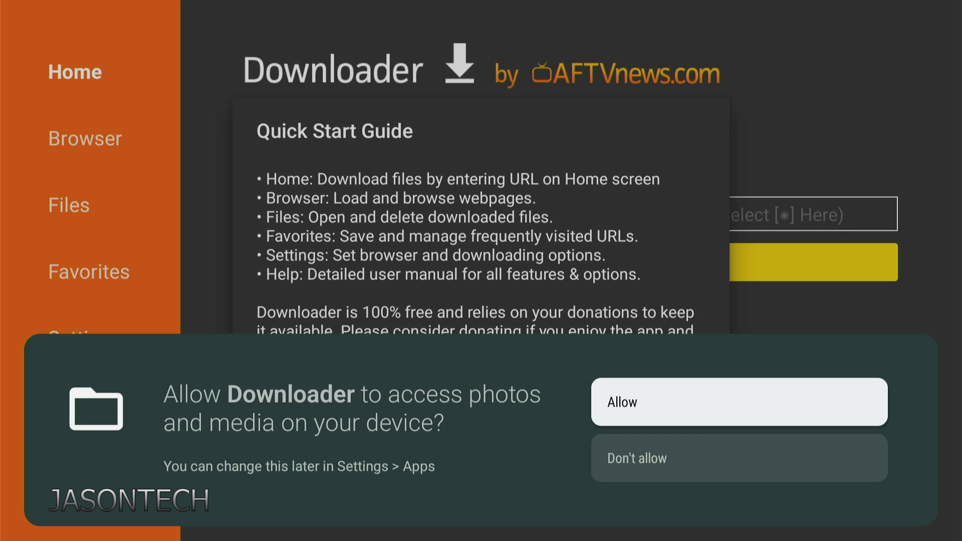
key("Return")
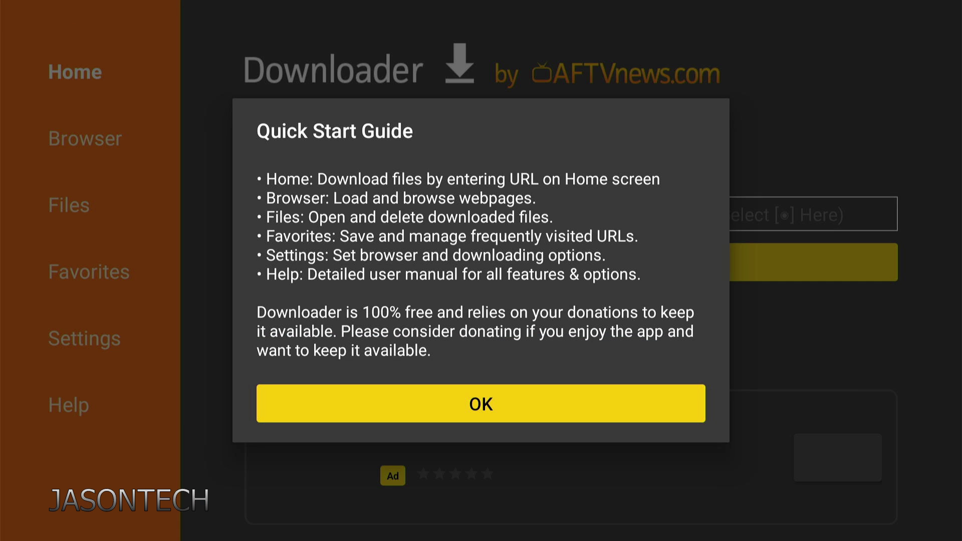
key("Return")
key("Up")
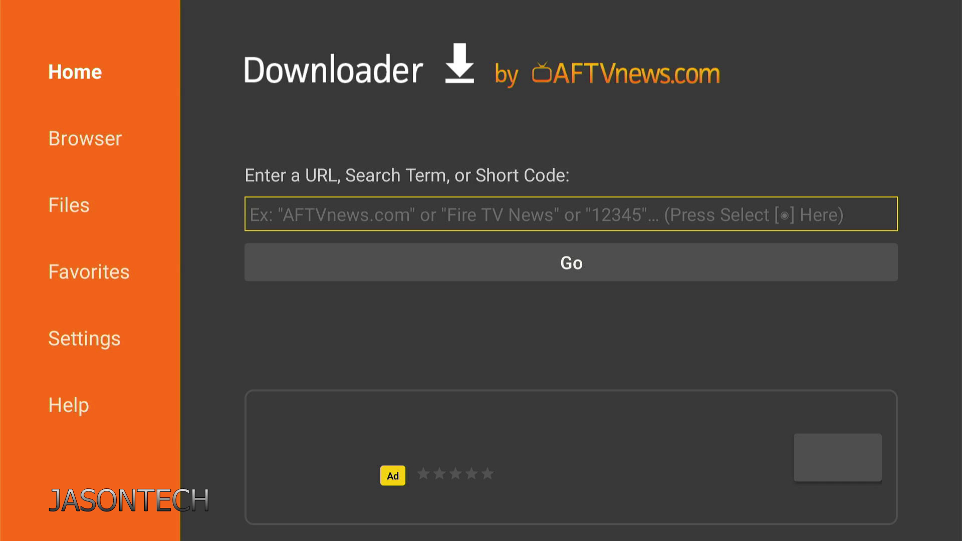
- Enter the numeric short code starting with 75 and download the 161.2 MB file
key("Return")
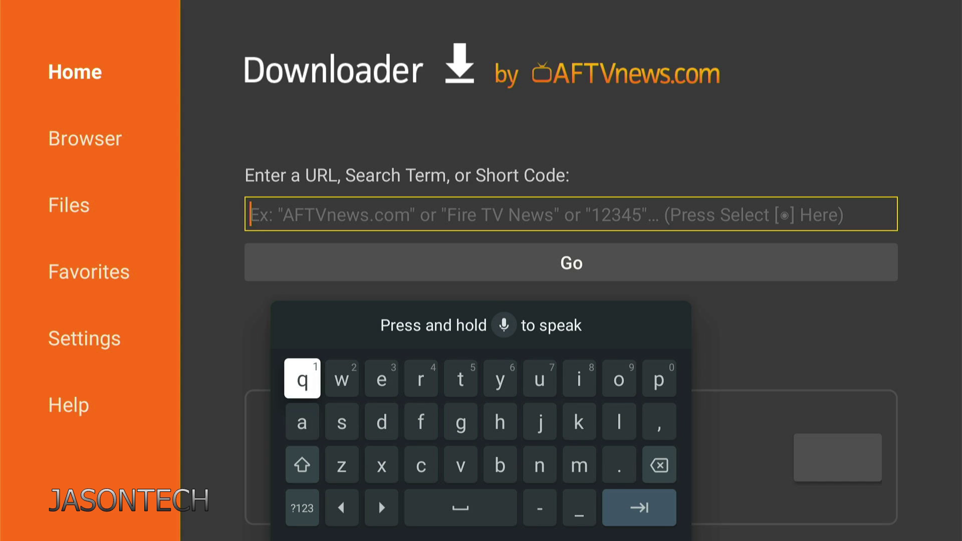
key("Down")
key("Down")
key("Down")
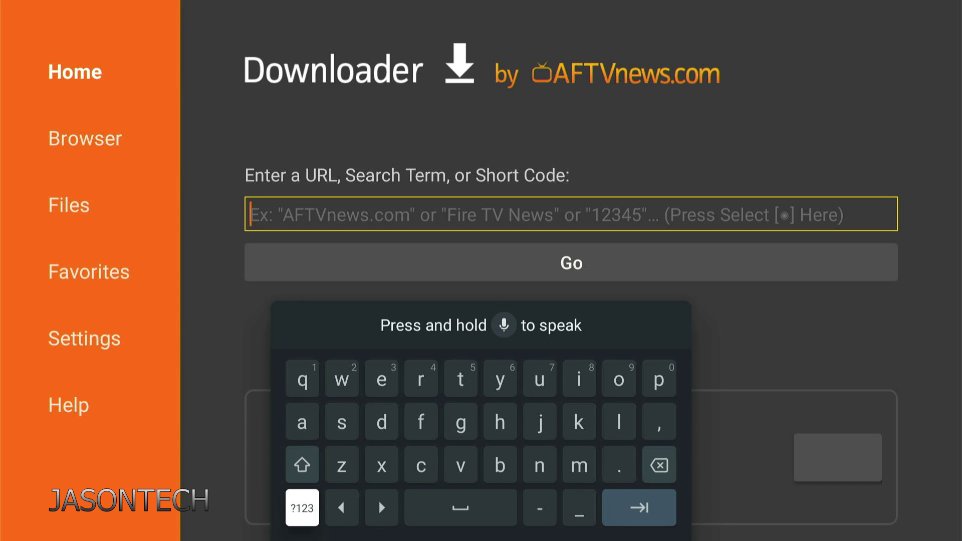
key("Return")
key("Up")
key("Up")
key("Up")
key("Left")
key("Left")
key("Left")
key("Left")
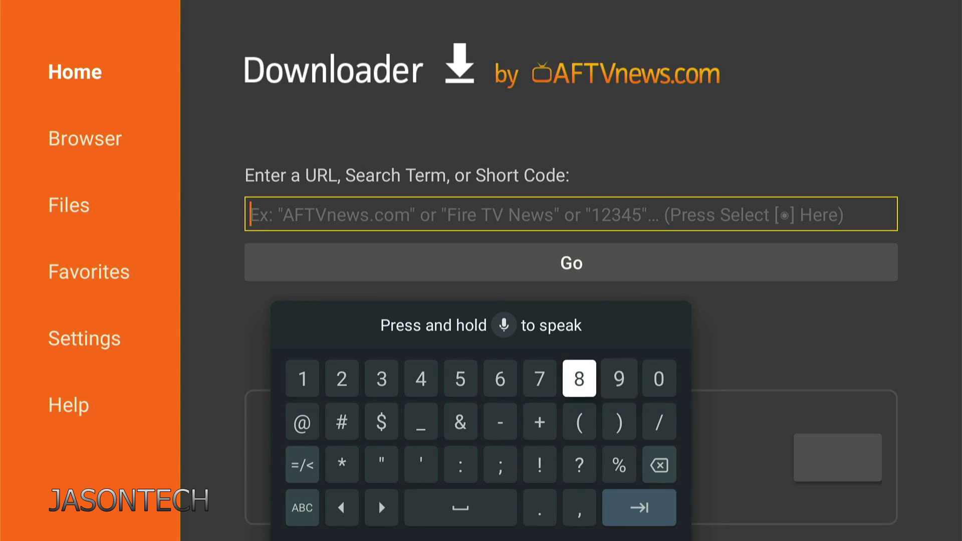
key("Return")
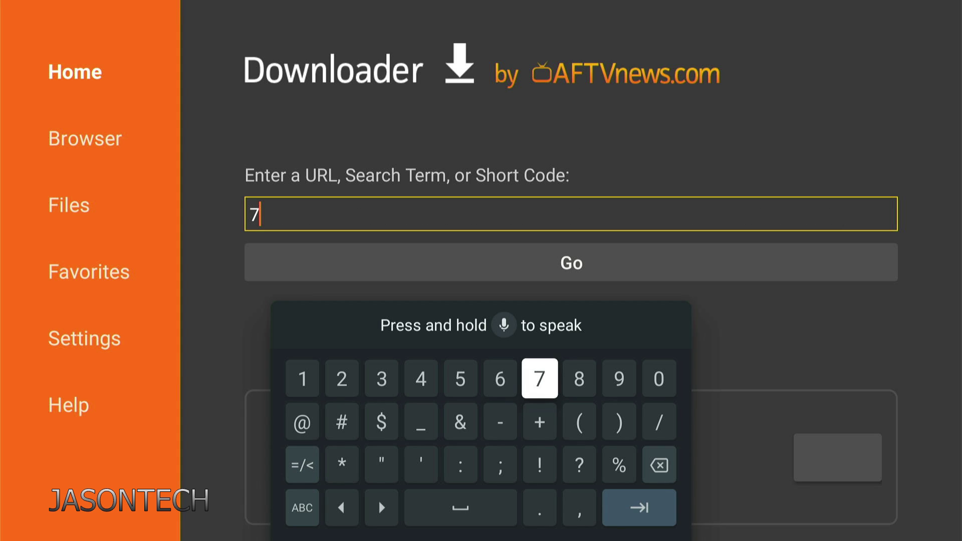
key("Left")
key("Left")
key("Return")
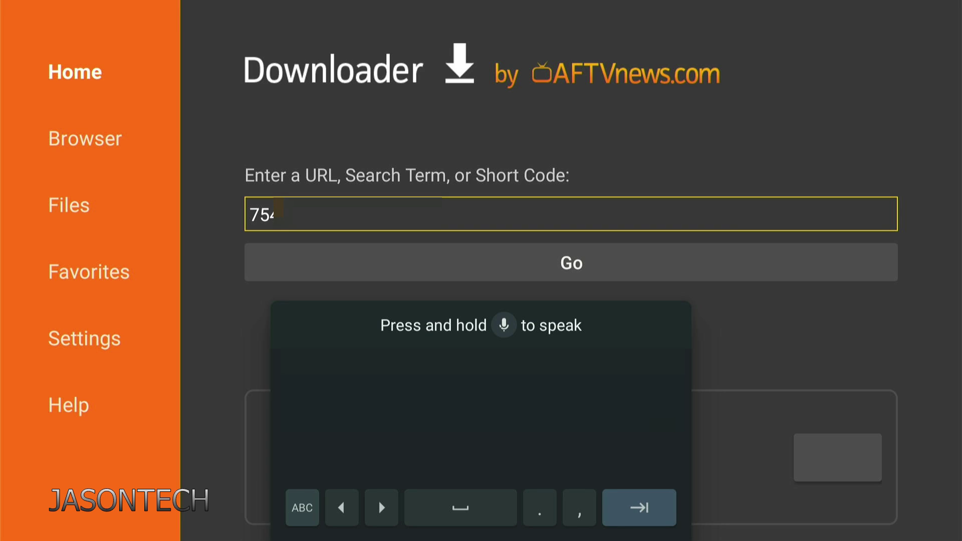
key("Return")
key("Return")
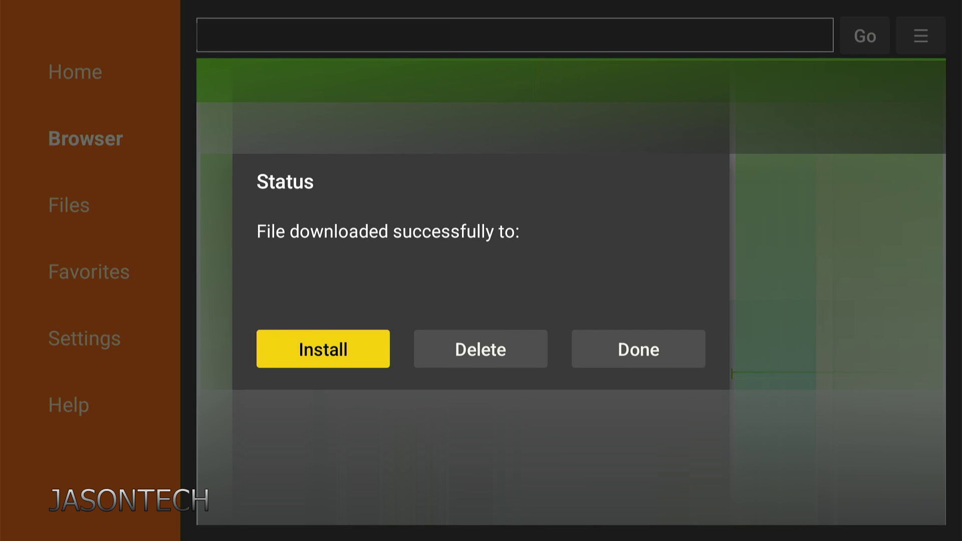
- Install the downloaded file, landing on Install unknown apps with Downloader Not allowed
key("Return")
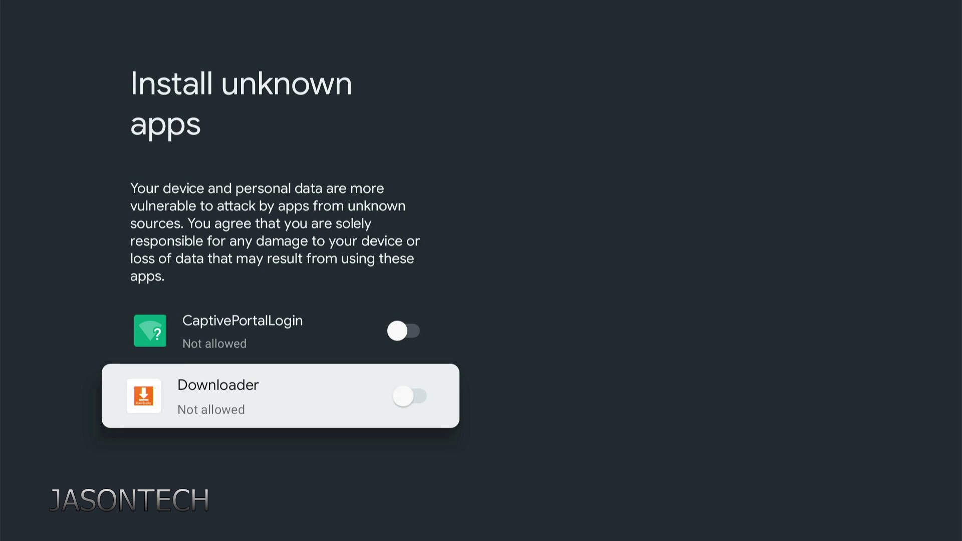
- Set Downloader to Allowed and confirm installing the sideloaded app
key("Return")
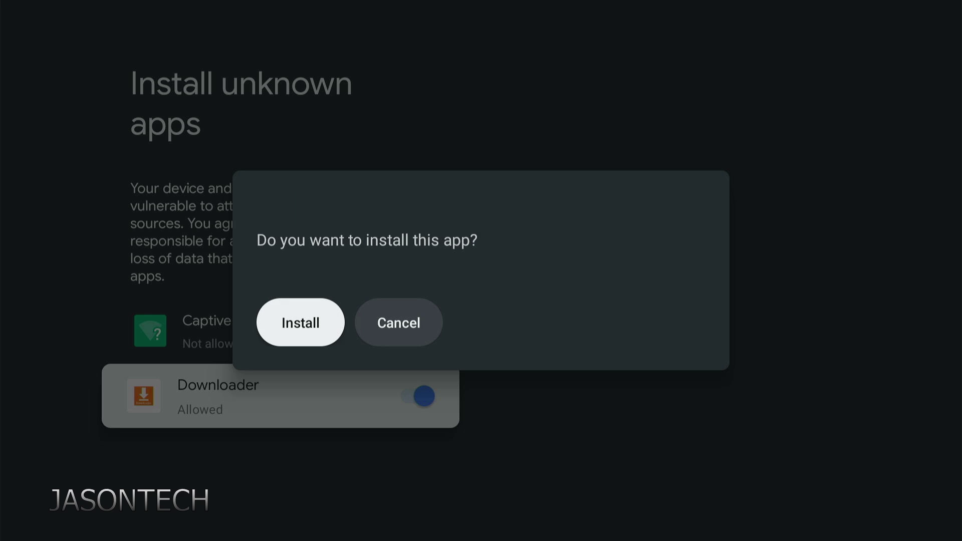
key("Return")
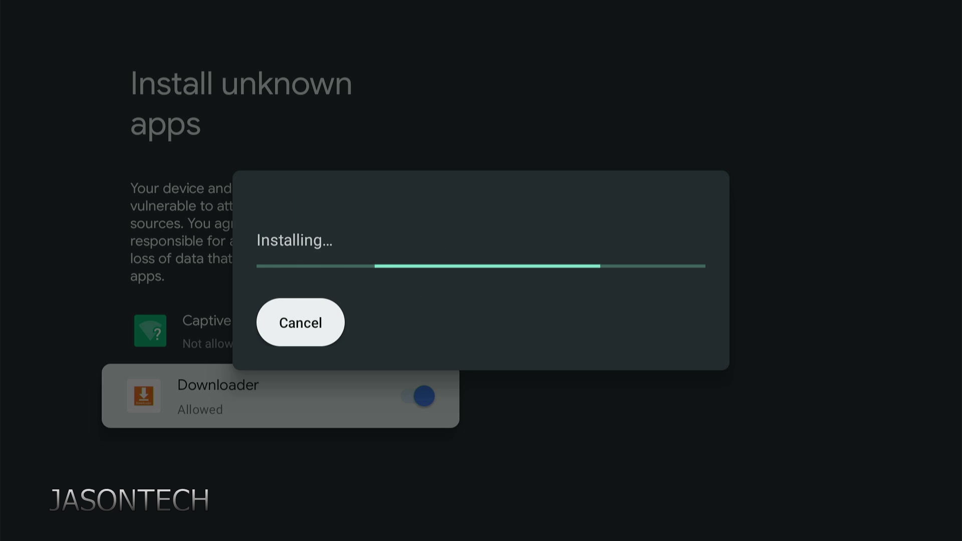